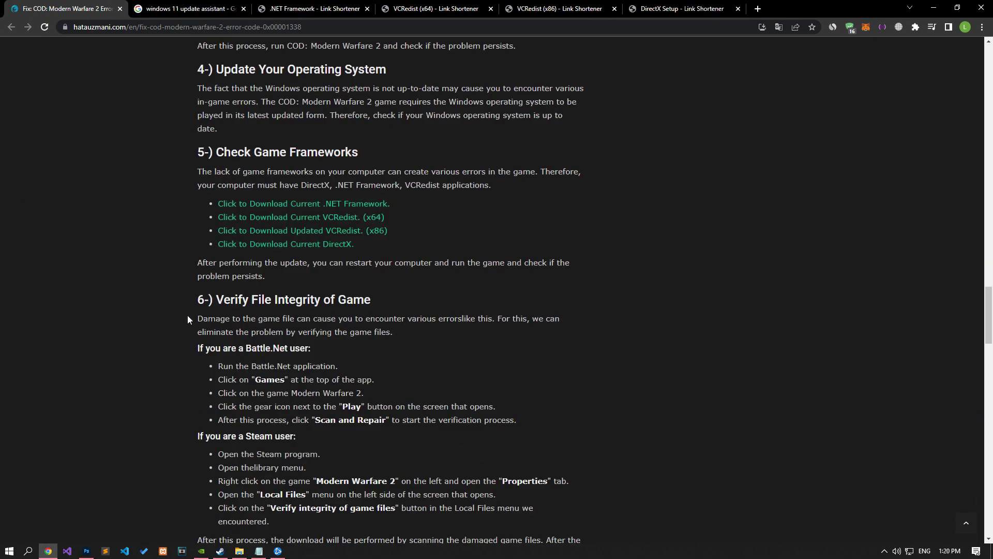
Step: Open the Download Windows 11 result from the update assistant search in a new tab
{"action": "left_click", "coordinate": [196, 8]}
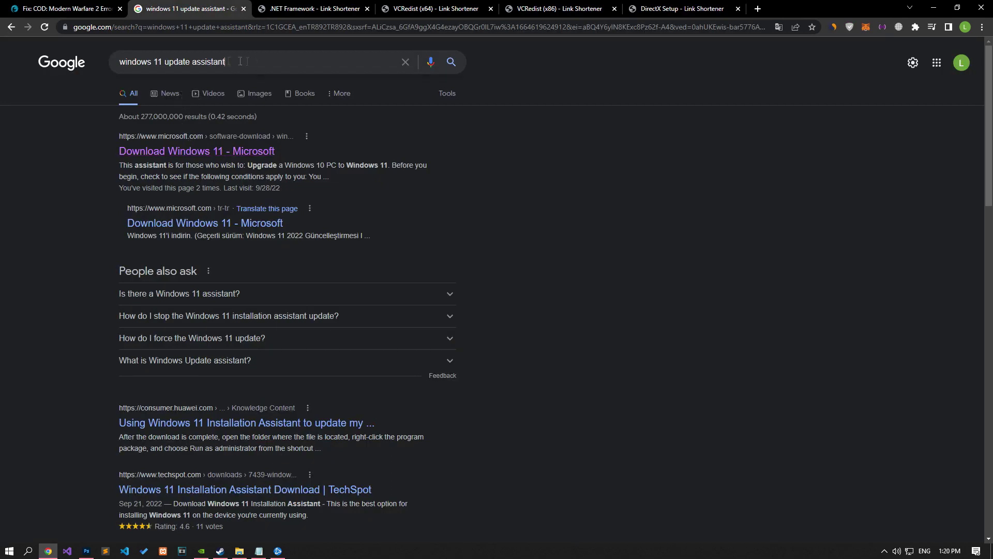
{"action": "left_click_drag", "start_coordinate": [227, 62], "coordinate": [101, 67]}
{"action": "left_click", "coordinate": [82, 173]}
{"action": "middle_click", "coordinate": [205, 153]}
{"action": "left_click", "coordinate": [290, 8]}
{"action": "left_click", "coordinate": [209, 8]}
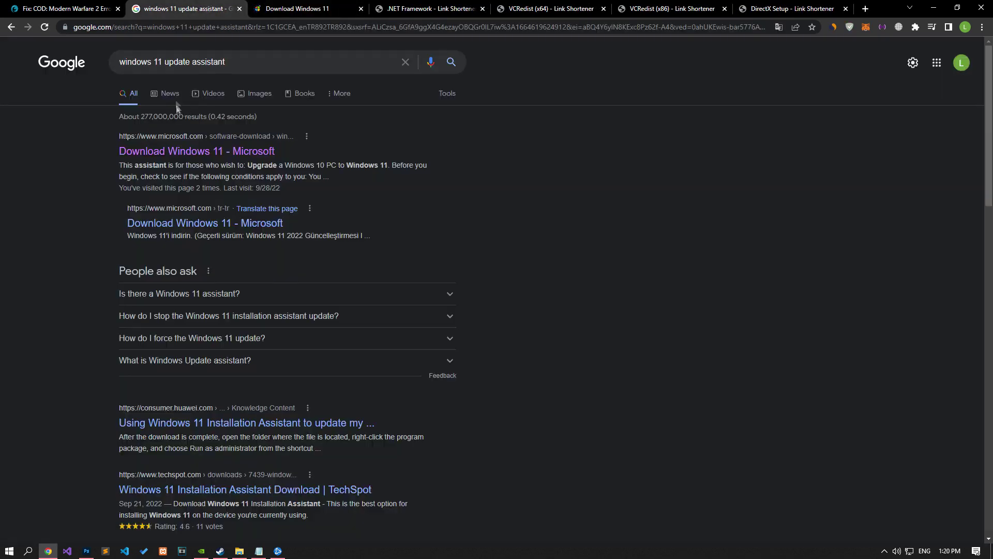
Step: Search for the Windows 10 update assistant and open its result in a new tab
{"action": "left_click", "coordinate": [160, 60]}
{"action": "key", "text": "BackSpace"}
{"action": "type", "text": "0"}
{"action": "key", "text": "Return"}
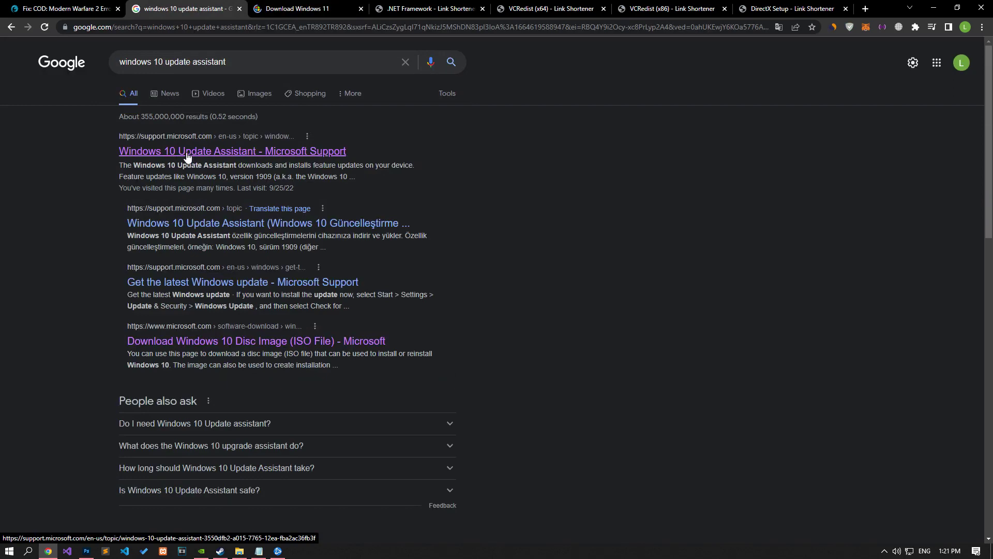
{"action": "middle_click", "coordinate": [188, 153]}
Step: Review the Windows 11 Installation Assistant page and the Windows 10 Update Assistant download page
{"action": "left_click", "coordinate": [269, 8]}
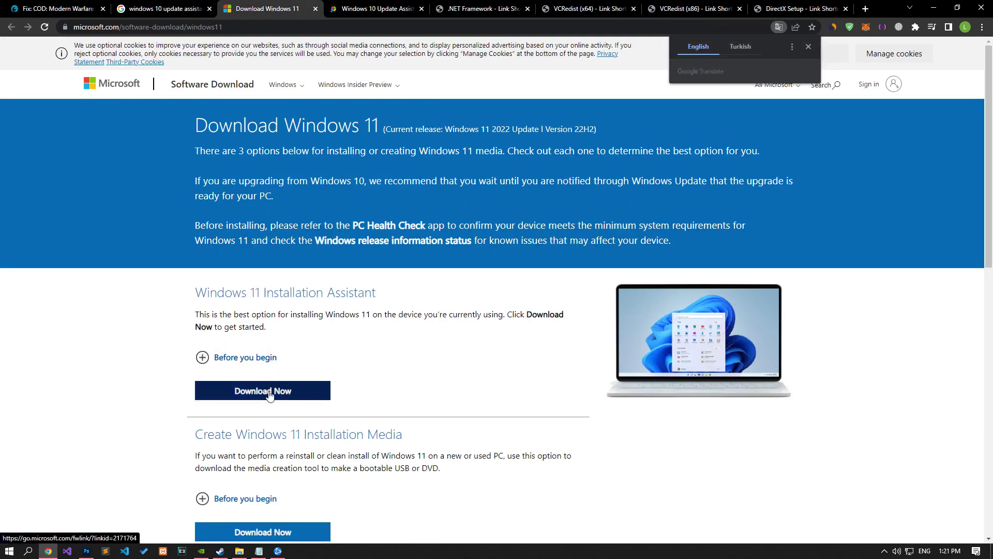
{"action": "left_click_drag", "start_coordinate": [195, 293], "coordinate": [391, 296]}
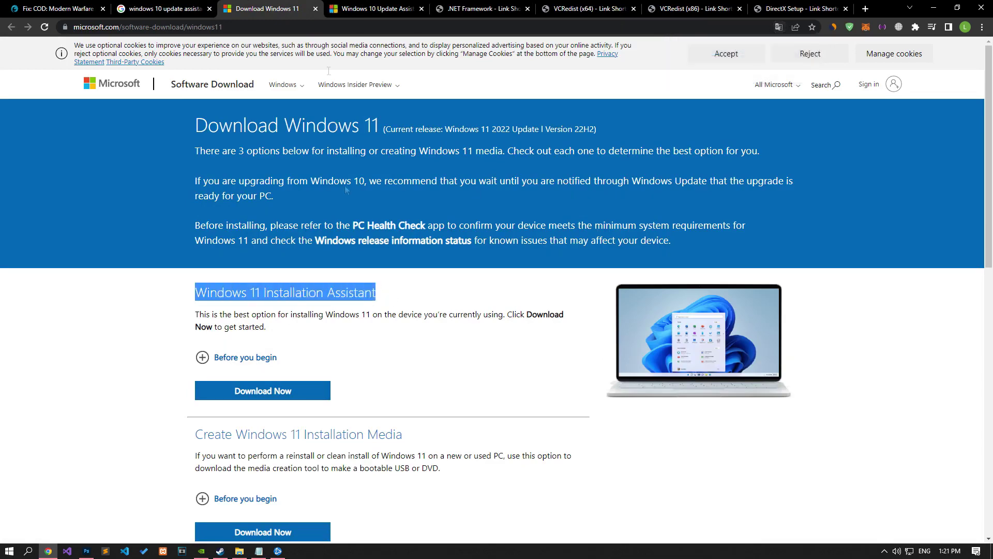
{"action": "left_click", "coordinate": [375, 8]}
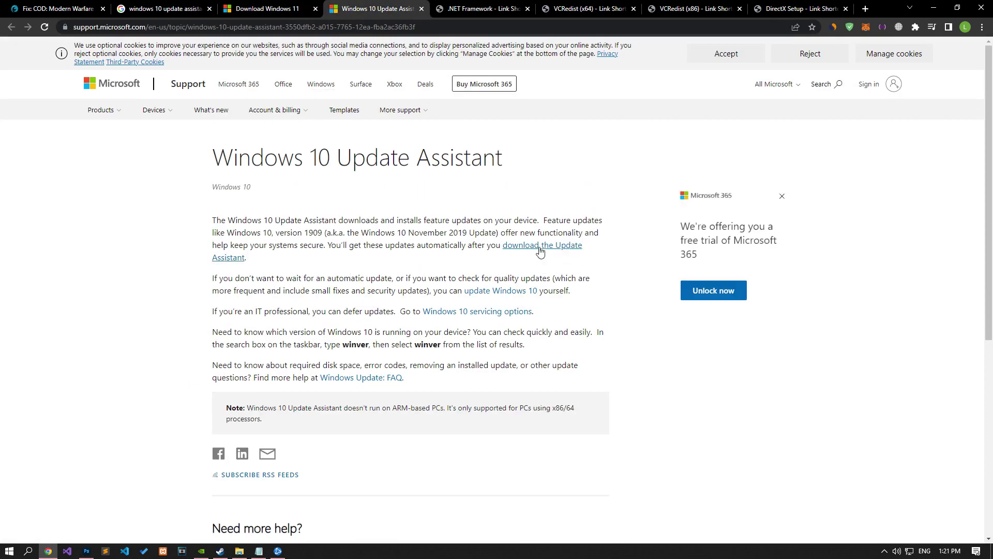
{"action": "left_click", "coordinate": [539, 247]}
Step: Close the Windows update pages and search tab, returning to the Modern Warfare 2 fix article
{"action": "left_click", "coordinate": [374, 8]}
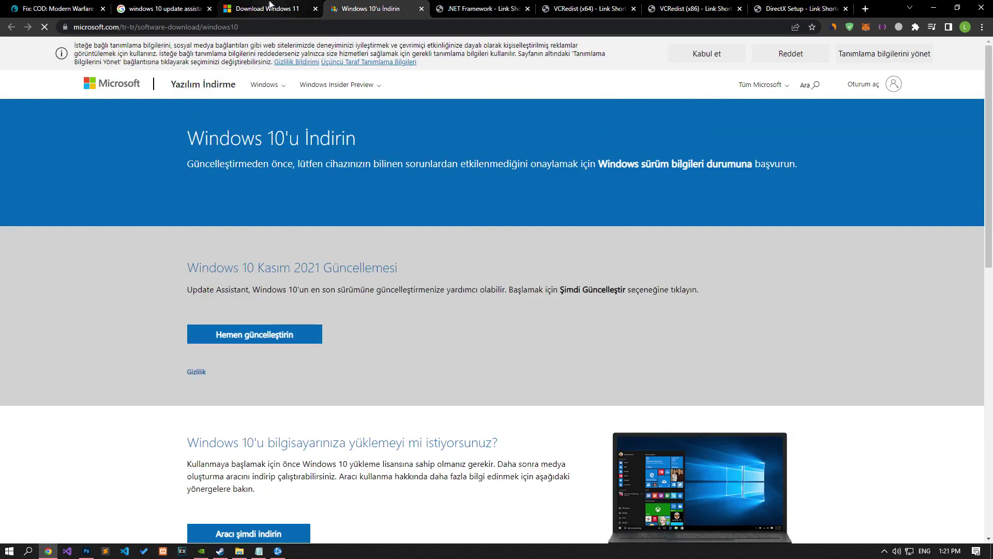
{"action": "left_click", "coordinate": [315, 8]}
{"action": "left_click", "coordinate": [315, 8]}
{"action": "left_click", "coordinate": [86, 7]}
{"action": "left_click", "coordinate": [210, 8]}
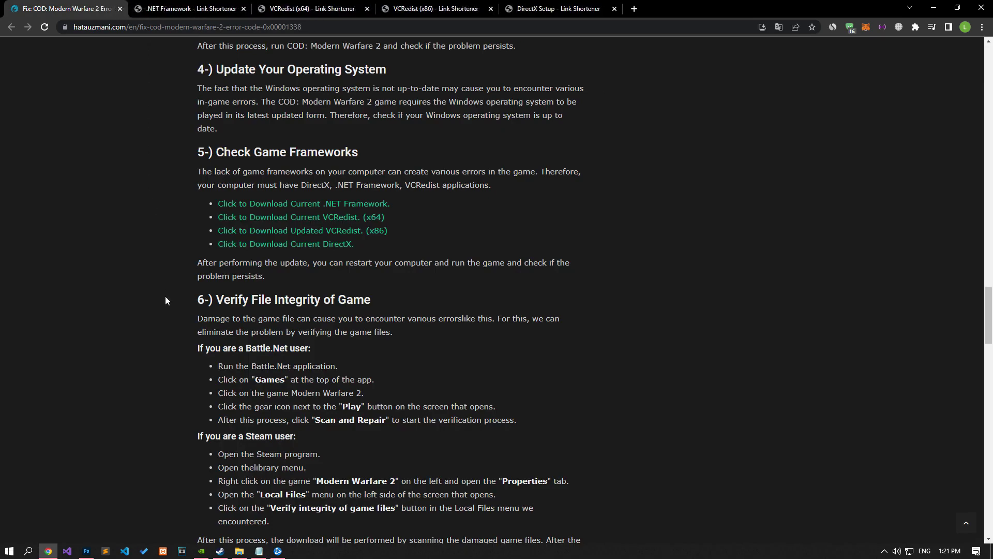
Step: Continue through the .NET Framework and VCRedist (x64) link pages to their downloads
{"action": "scroll", "coordinate": [166, 300], "scroll_direction": "down", "scroll_amount": 1}
{"action": "scroll", "coordinate": [166, 300], "scroll_direction": "down", "scroll_amount": 1}
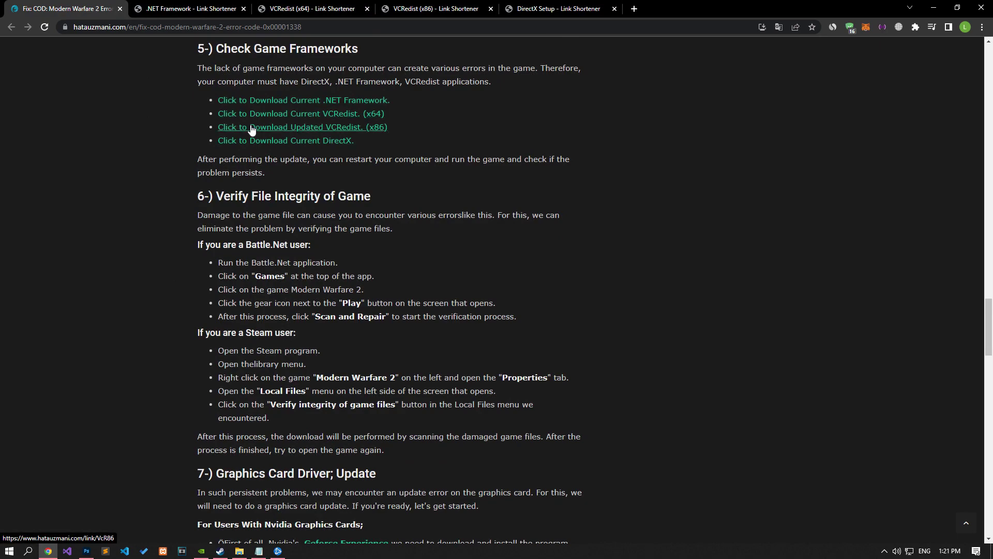
{"action": "key", "text": "ctrl+Tab"}
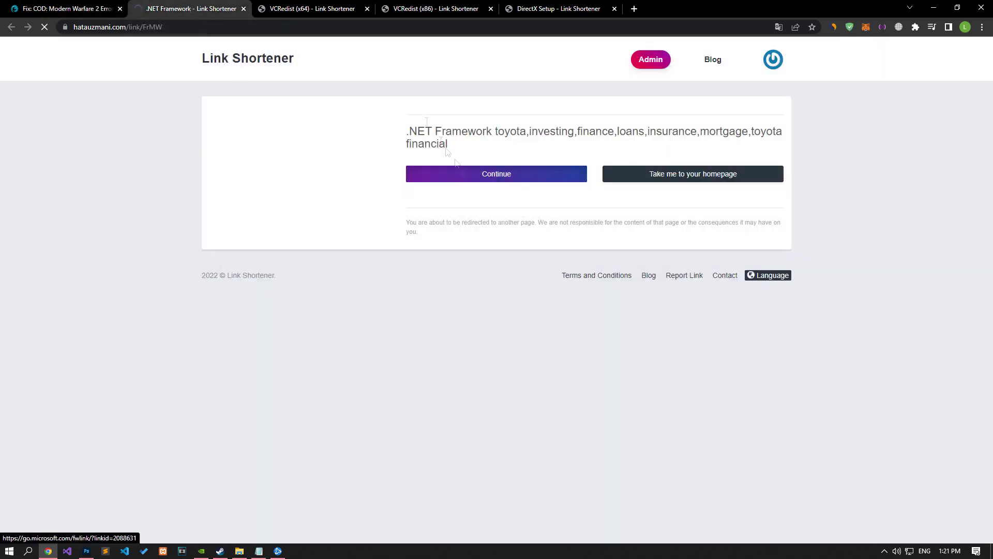
{"action": "left_click", "coordinate": [431, 171]}
{"action": "key", "text": "ctrl+Tab"}
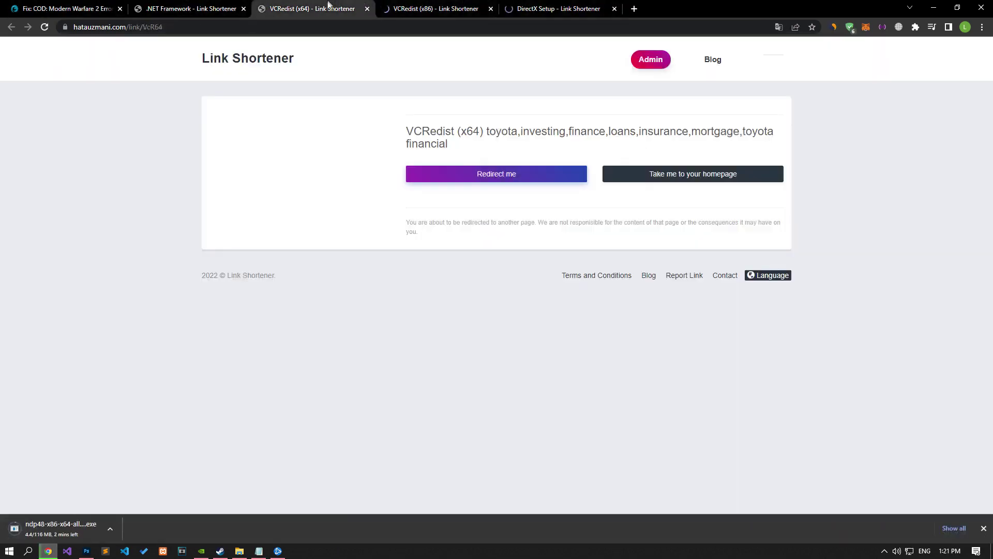
{"action": "left_click", "coordinate": [483, 179]}
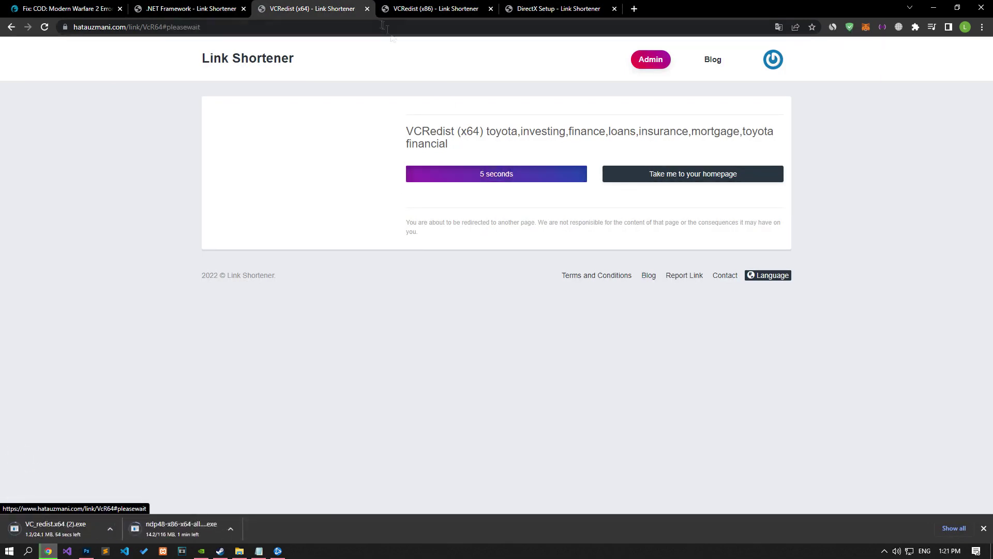
Step: Close the VCRedist (x64) and (x86) pages and cancel the .NET Framework download
{"action": "left_click", "coordinate": [367, 8]}
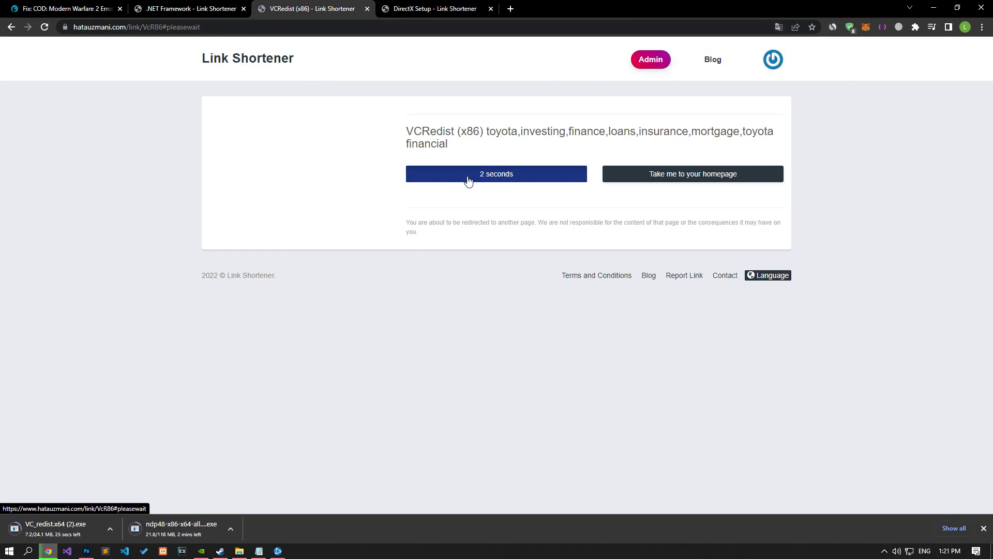
{"action": "left_click", "coordinate": [467, 180]}
{"action": "left_click", "coordinate": [367, 9]}
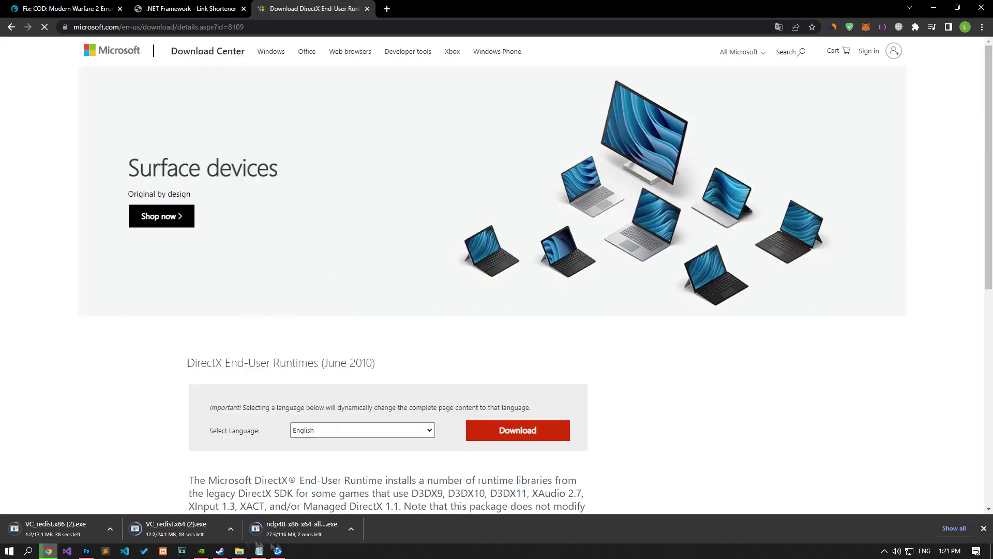
{"action": "left_click", "coordinate": [351, 528]}
{"action": "left_click", "coordinate": [368, 511]}
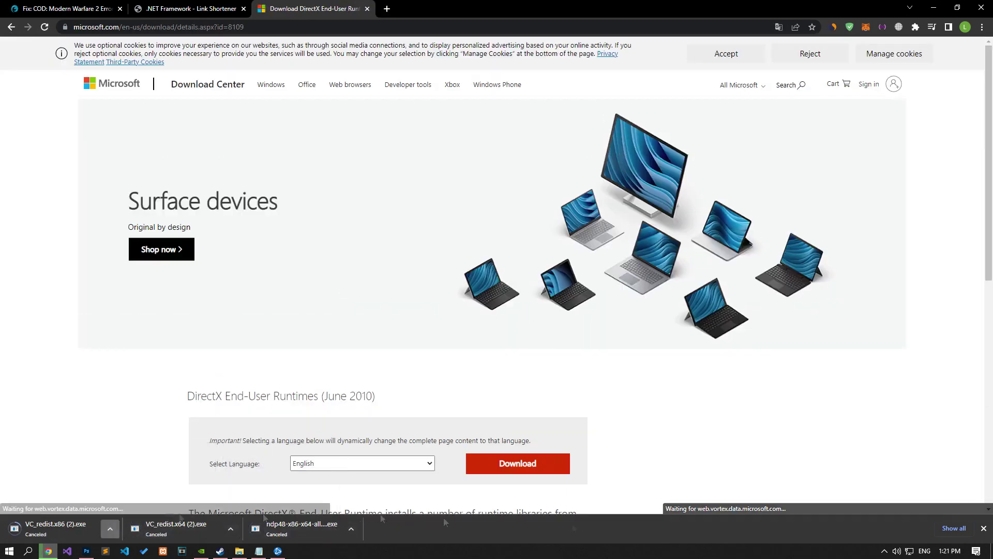
Step: Start and cancel the DirectX End-User Runtimes download, then close its page
{"action": "left_click", "coordinate": [517, 463]}
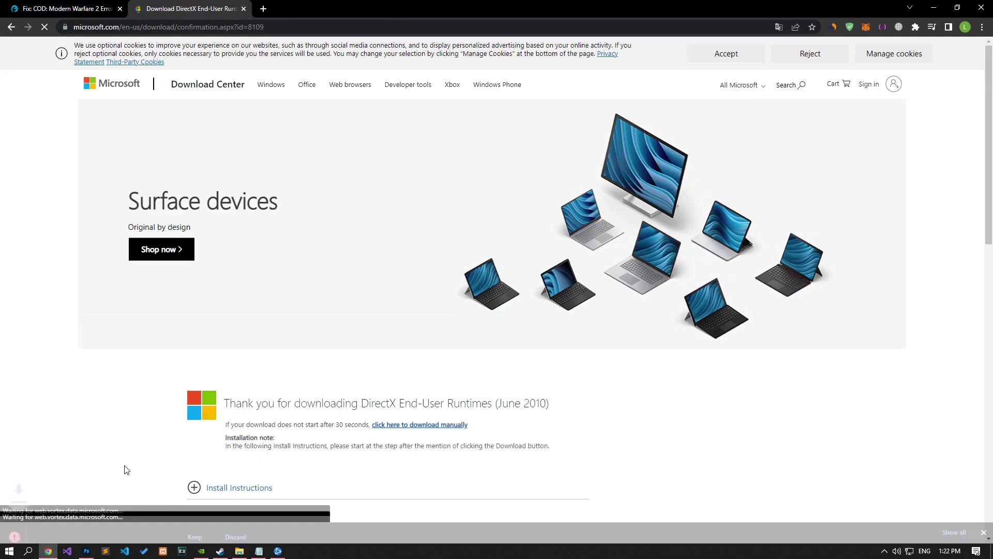
{"action": "left_click", "coordinate": [195, 528]}
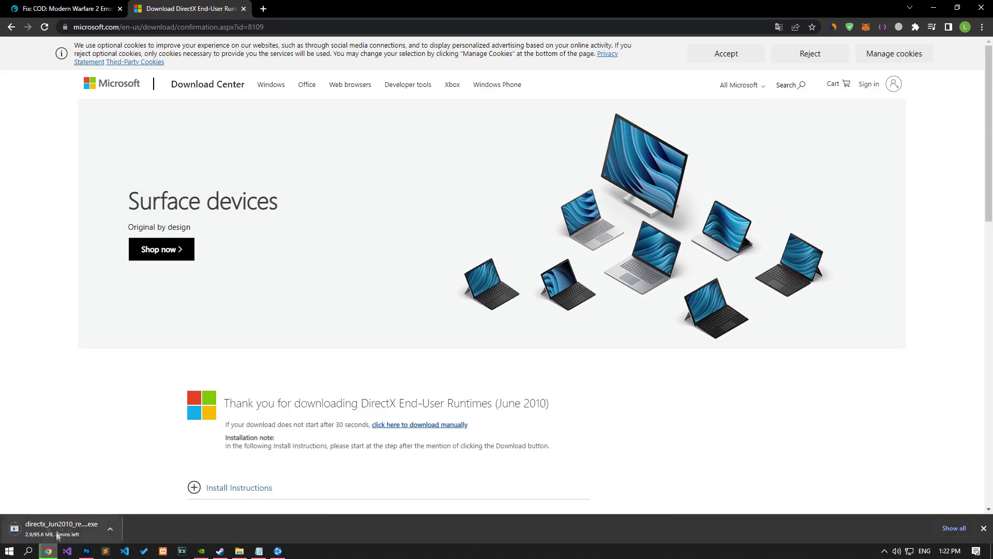
{"action": "left_click", "coordinate": [110, 529]}
{"action": "left_click", "coordinate": [117, 511]}
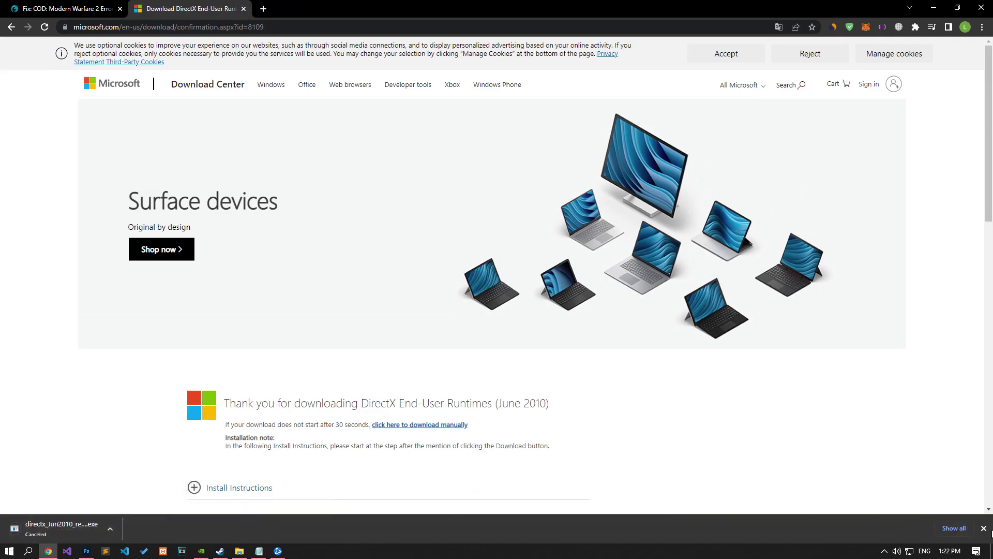
{"action": "left_click", "coordinate": [983, 529]}
{"action": "left_click", "coordinate": [244, 8]}
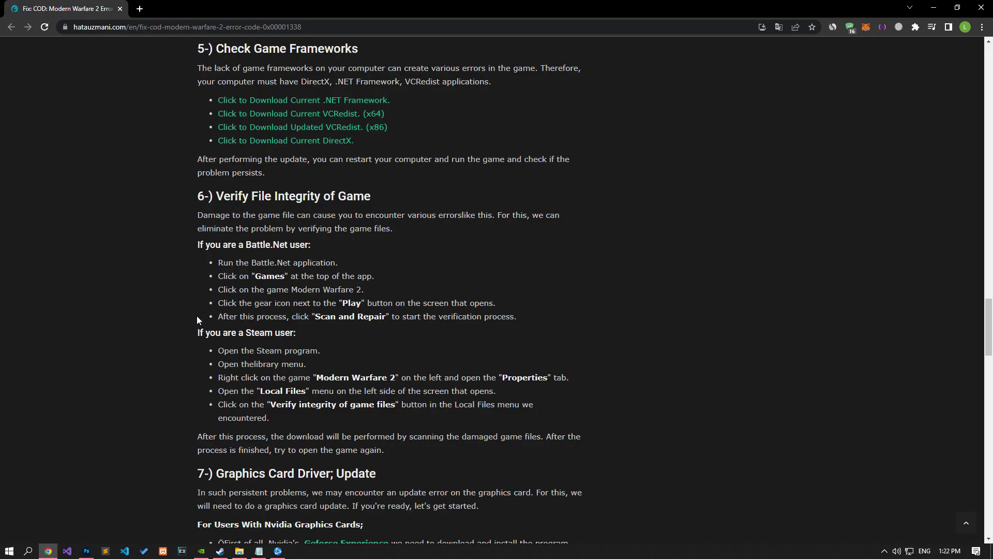
Step: View Verify.jpg from New folder (6) and the Battle.net launcher, then close the screenshot
{"action": "scroll", "coordinate": [193, 314], "scroll_direction": "down", "scroll_amount": 3}
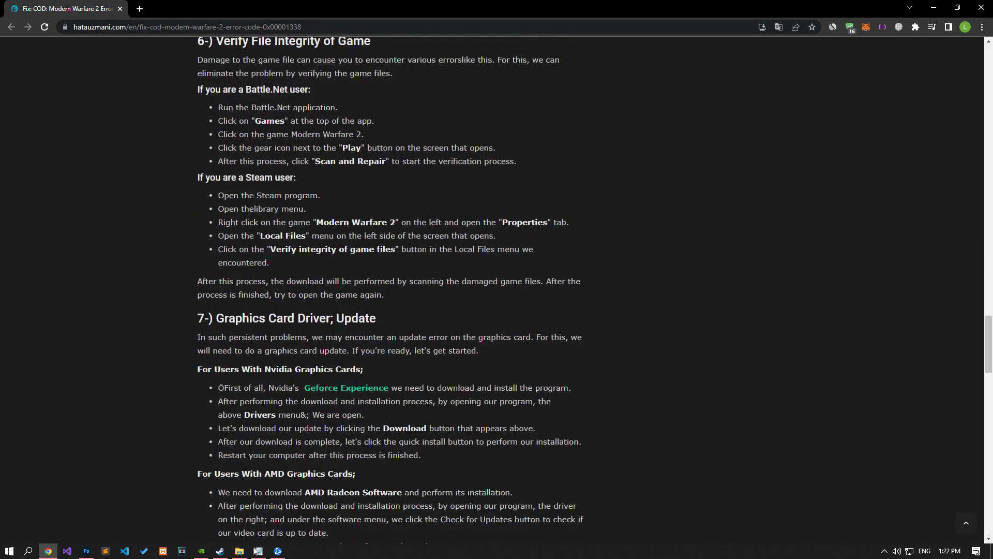
{"action": "left_click", "coordinate": [239, 550]}
{"action": "double_click", "coordinate": [745, 291]}
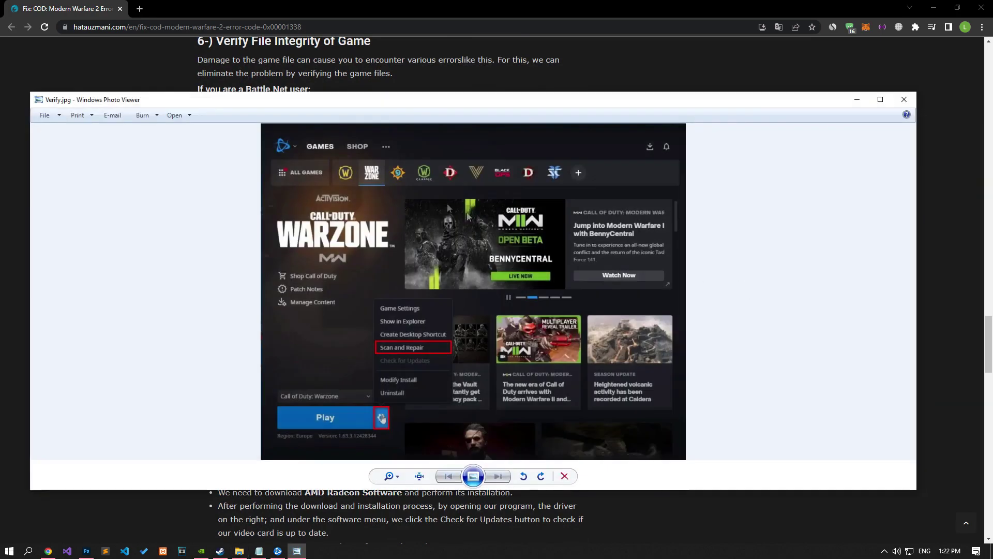
{"action": "left_click", "coordinate": [277, 550]}
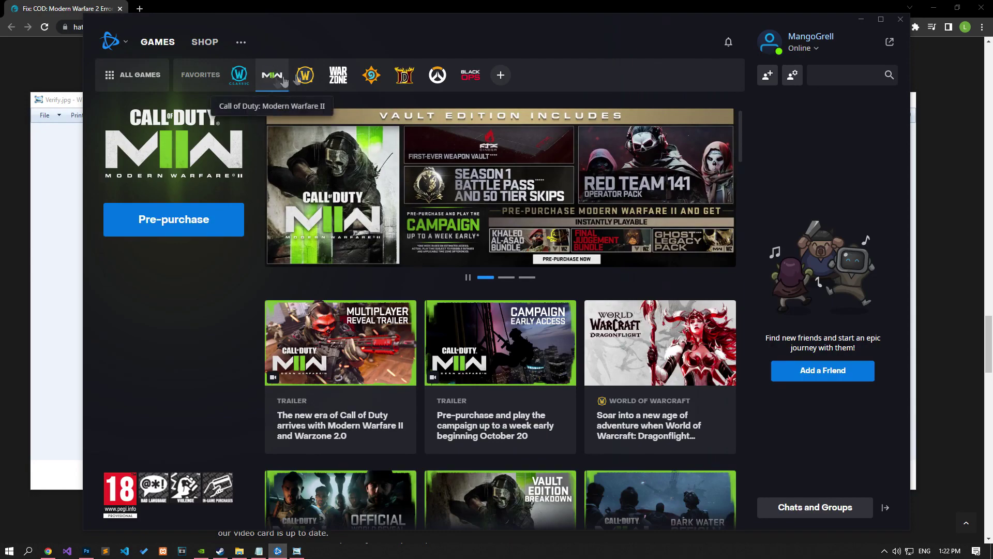
{"action": "left_click", "coordinate": [857, 19]}
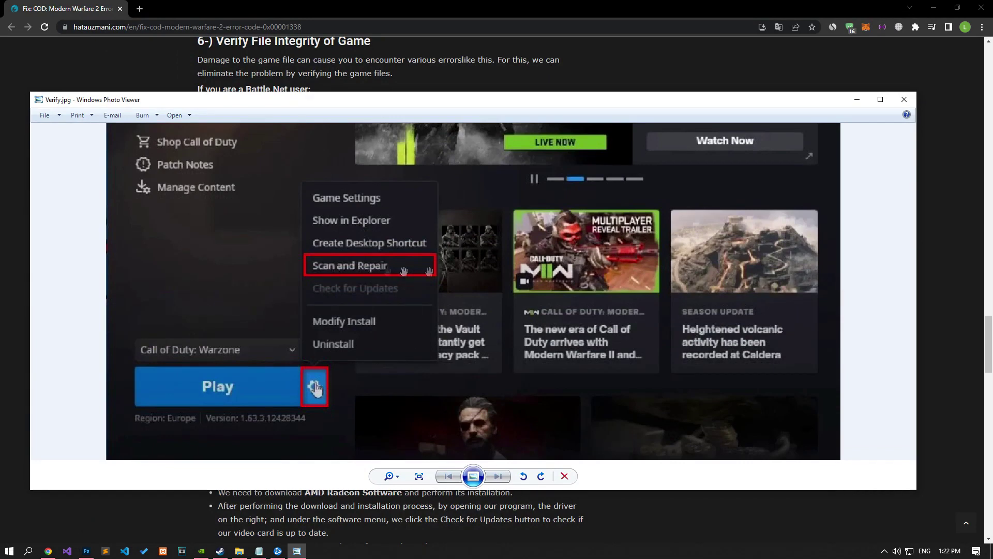
{"action": "left_click", "coordinate": [898, 104]}
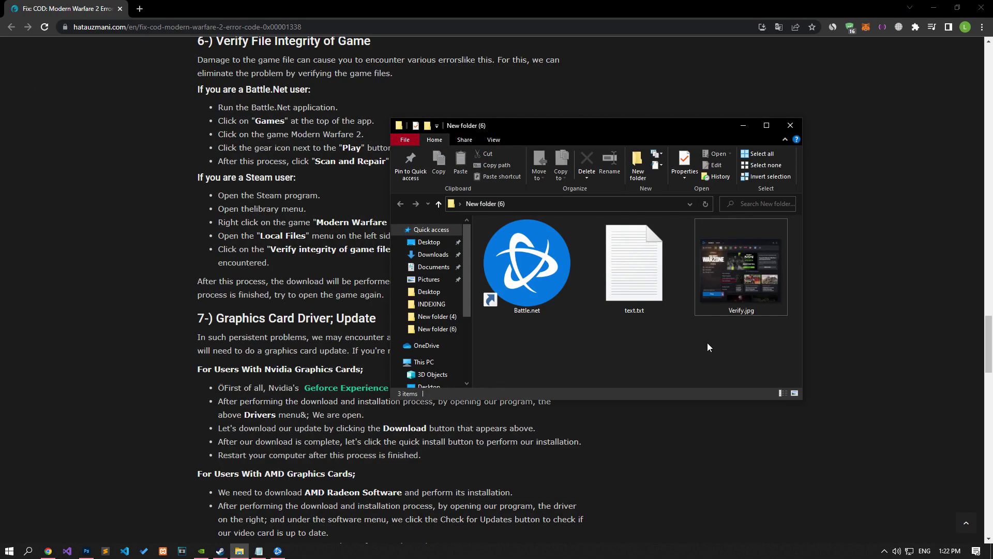
Step: Check the 'Verify integrity of game files' option under Rocket League's Local Files properties
{"action": "left_click", "coordinate": [220, 552]}
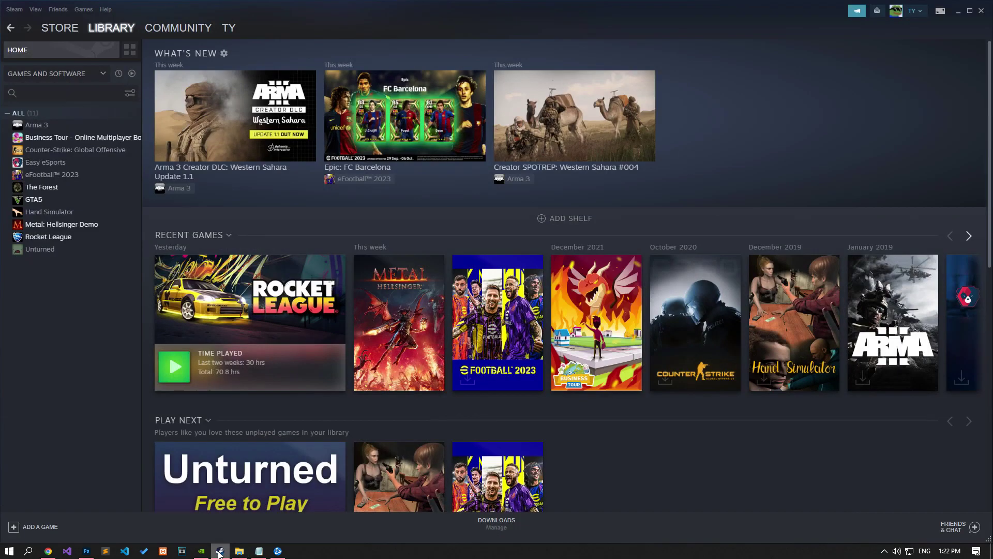
{"action": "right_click", "coordinate": [51, 240]}
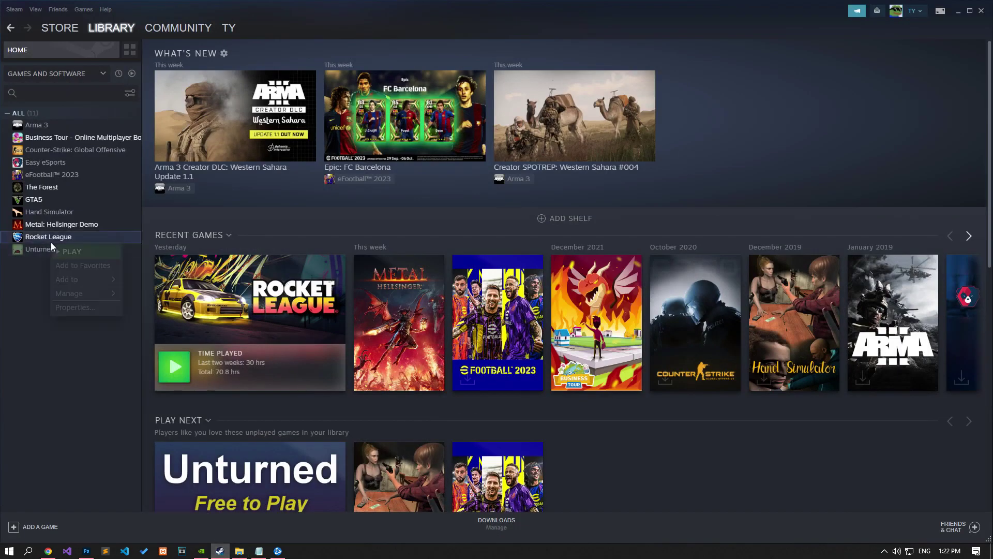
{"action": "left_click", "coordinate": [65, 308]}
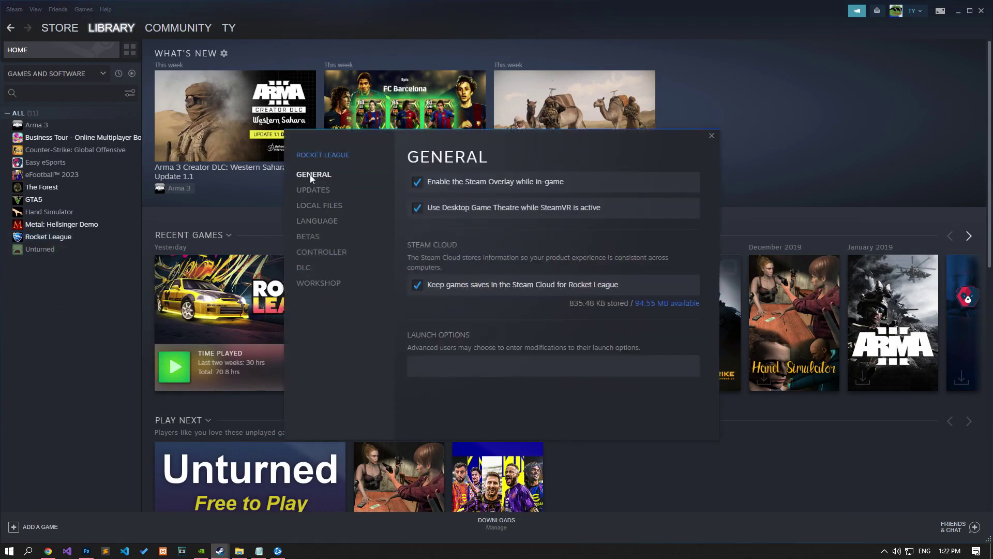
{"action": "left_click", "coordinate": [315, 205]}
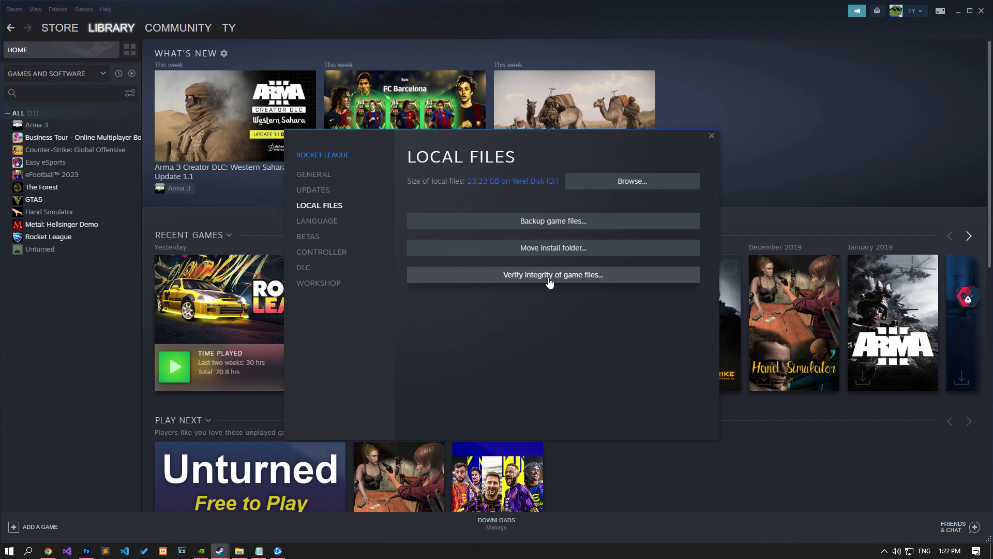
{"action": "left_click", "coordinate": [712, 135]}
Step: Open the GeForce Experience and AMD Radeon Software links in new tabs, reaching both driver pages
{"action": "left_click", "coordinate": [48, 551]}
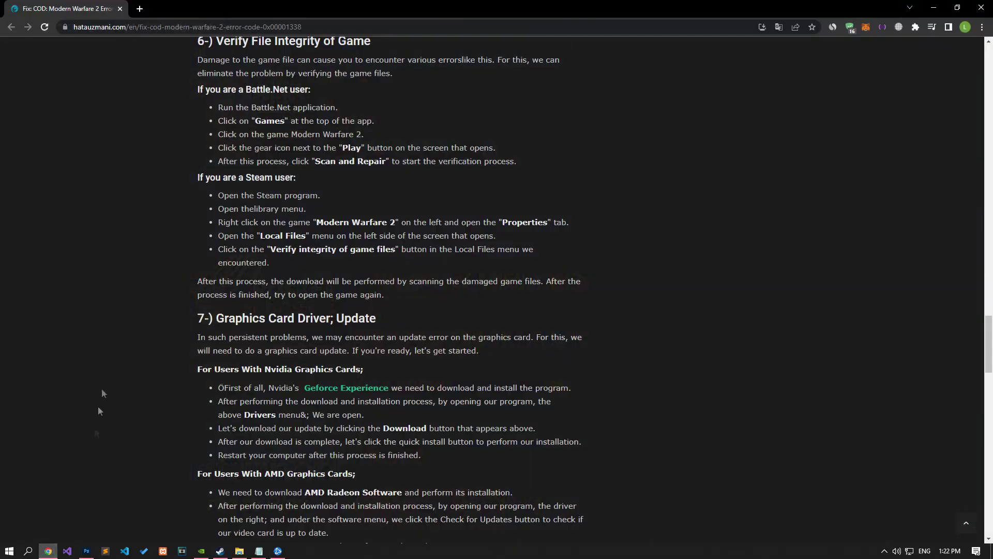
{"action": "scroll", "coordinate": [134, 296], "scroll_direction": "down", "scroll_amount": 5}
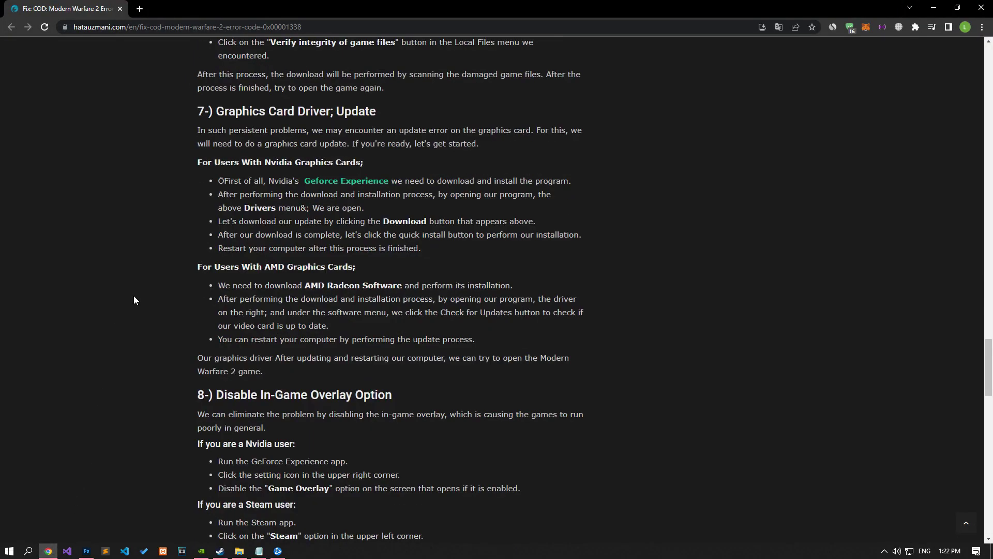
{"action": "middle_click", "coordinate": [341, 129]}
{"action": "middle_click", "coordinate": [353, 233]}
{"action": "left_click", "coordinate": [221, 5]}
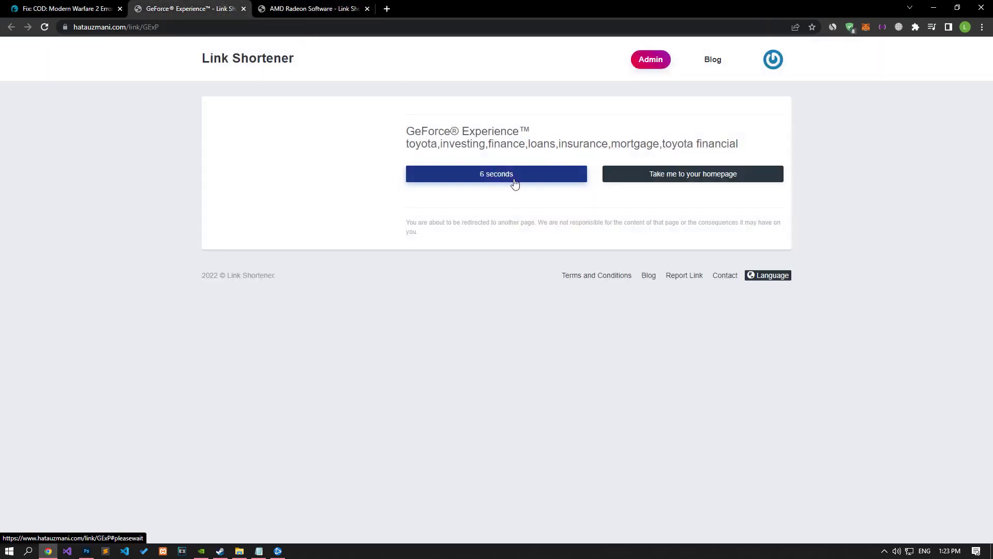
{"action": "left_click", "coordinate": [515, 184]}
{"action": "key", "text": "ctrl+Tab"}
{"action": "left_click", "coordinate": [193, 7]}
{"action": "left_click", "coordinate": [310, 8]}
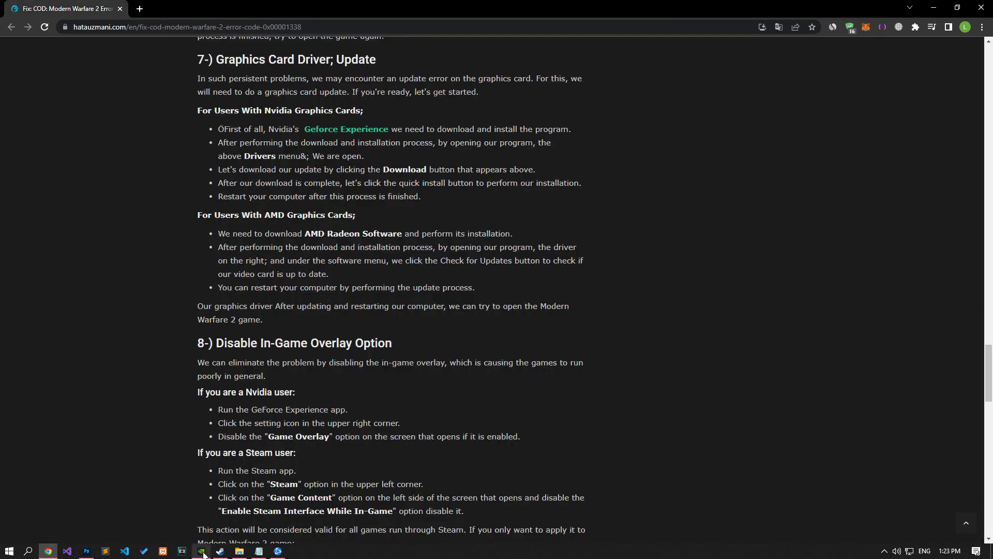
Step: Check GeForce Experience showing driver 517.48 available over installed 516.94, comparing with the article
{"action": "left_click", "coordinate": [202, 552]}
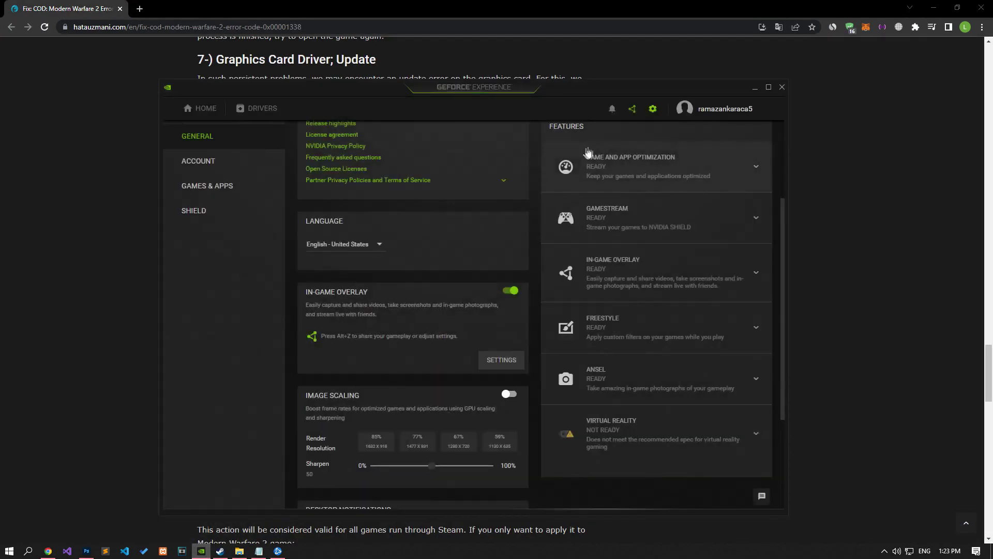
{"action": "left_click", "coordinate": [193, 109]}
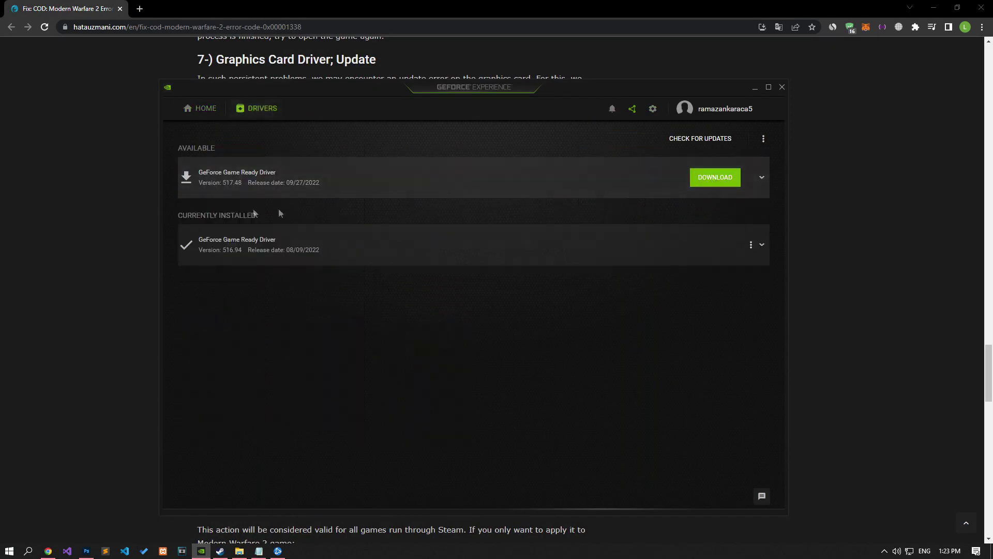
{"action": "left_click", "coordinate": [86, 243]}
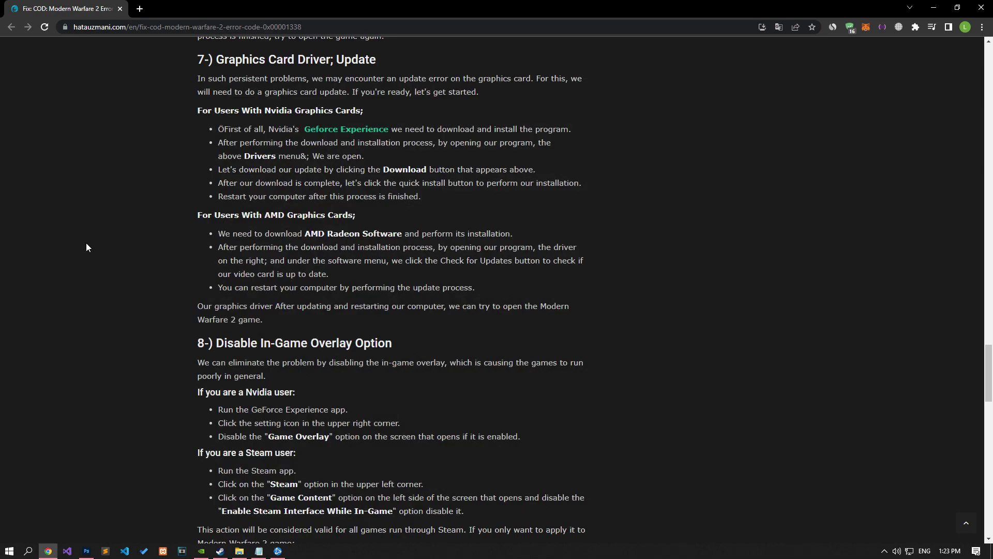
{"action": "scroll", "coordinate": [85, 243], "scroll_direction": "down", "scroll_amount": 6}
{"action": "scroll", "coordinate": [86, 243], "scroll_direction": "up", "scroll_amount": 1}
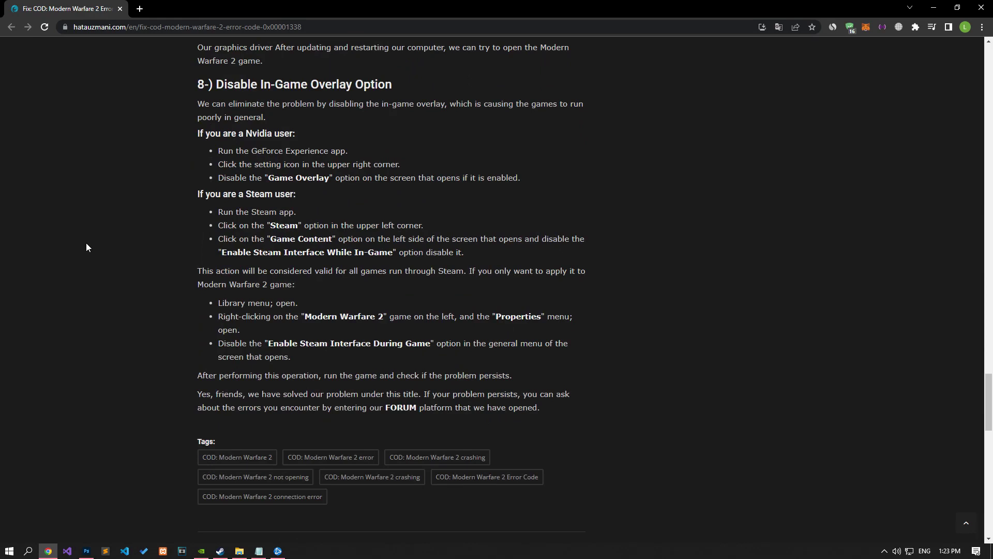
Step: Toggle the In-Game Overlay off and back on in GeForce Experience settings
{"action": "left_click", "coordinate": [201, 551]}
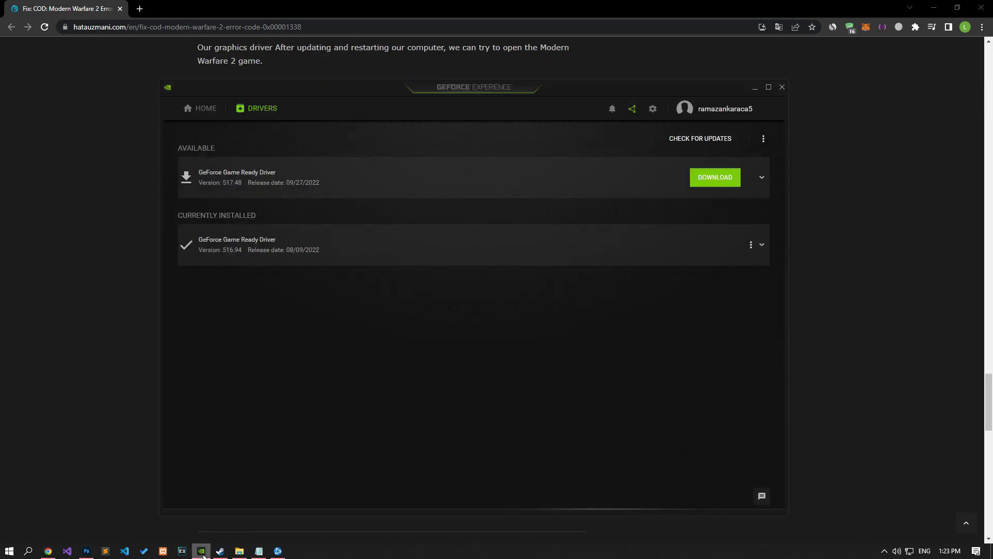
{"action": "left_click", "coordinate": [200, 109]}
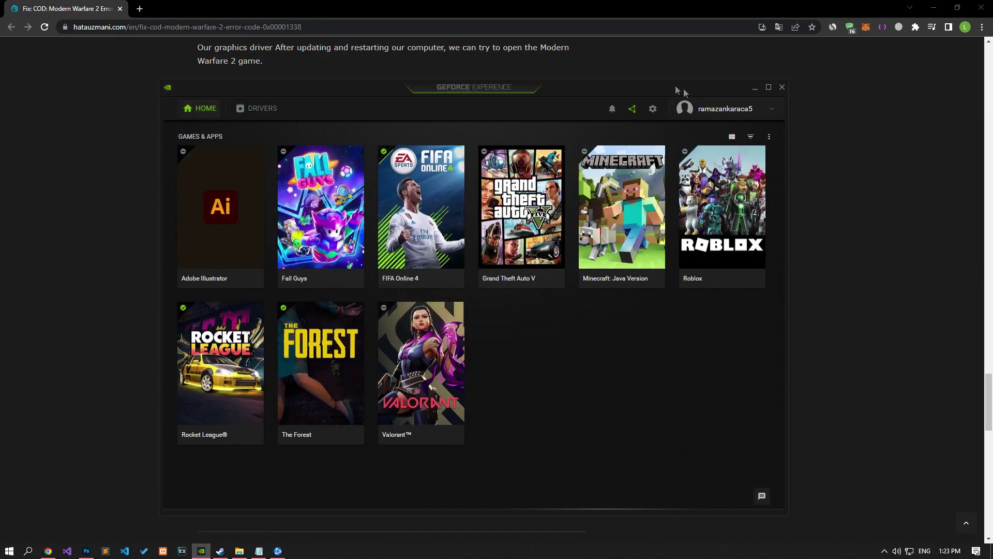
{"action": "left_click", "coordinate": [653, 110]}
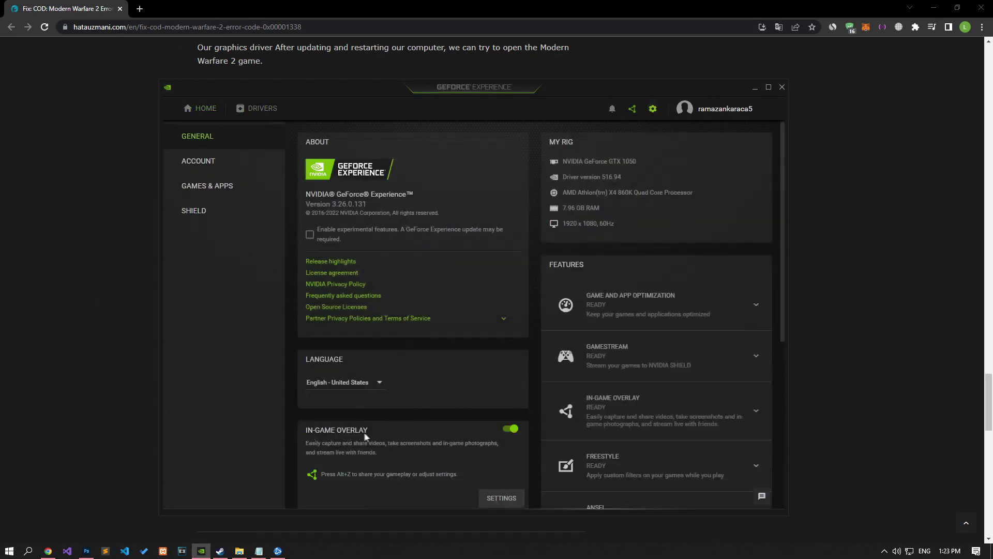
{"action": "left_click", "coordinate": [512, 430]}
{"action": "left_click", "coordinate": [511, 430]}
{"action": "left_click", "coordinate": [201, 550]}
{"action": "left_click", "coordinate": [220, 551]}
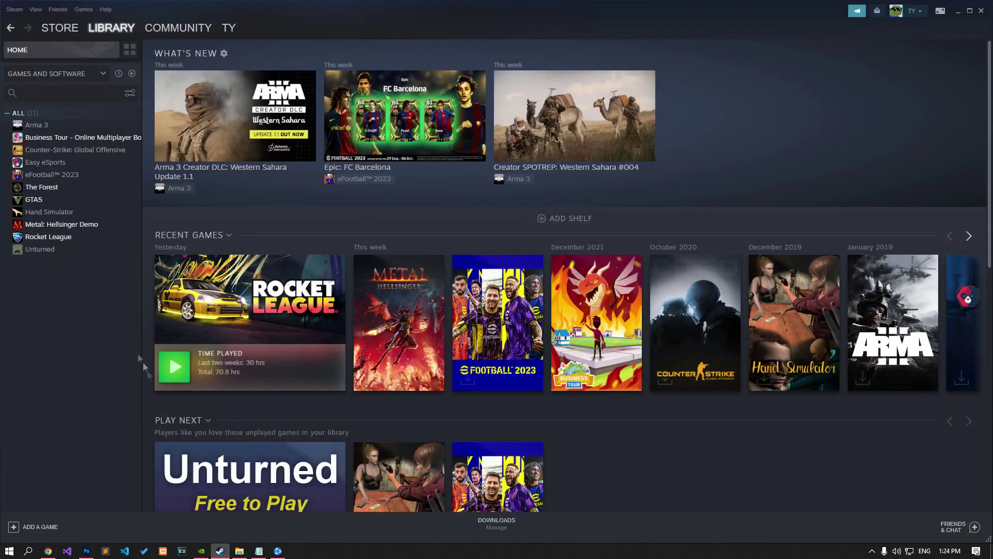
Step: Confirm 'Enable the Steam Overlay while in-game' is unticked in Steam's In-Game settings and save
{"action": "left_click", "coordinate": [16, 10]}
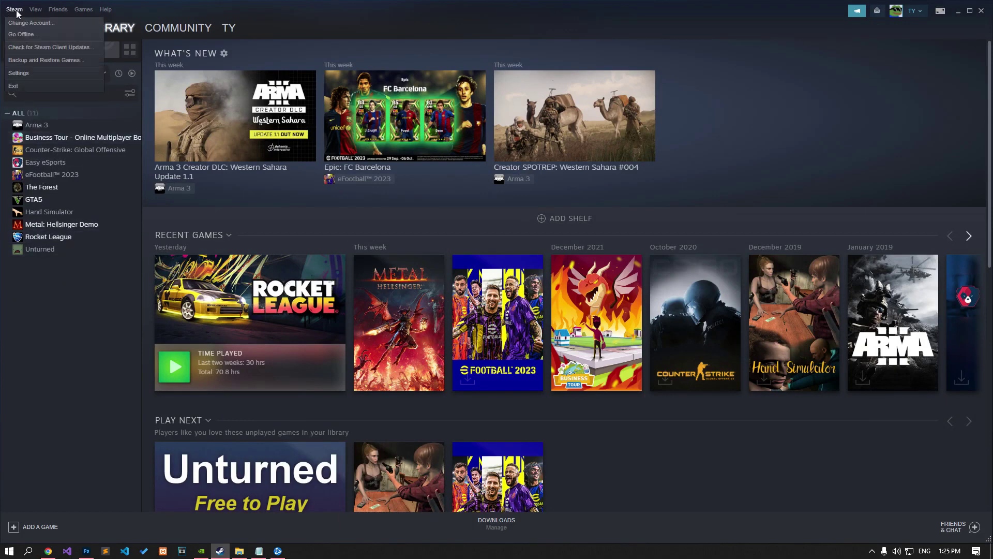
{"action": "left_click", "coordinate": [19, 73]}
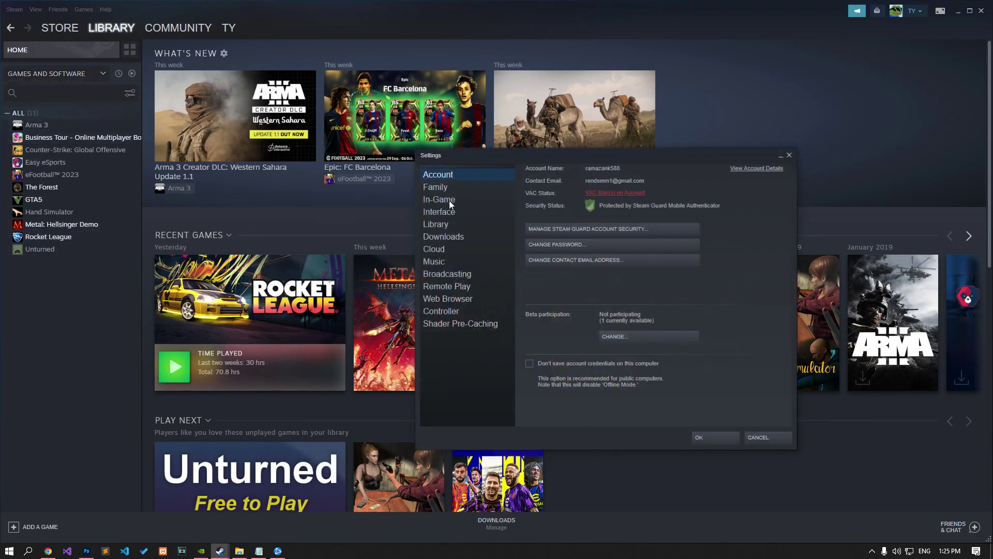
{"action": "left_click", "coordinate": [448, 200]}
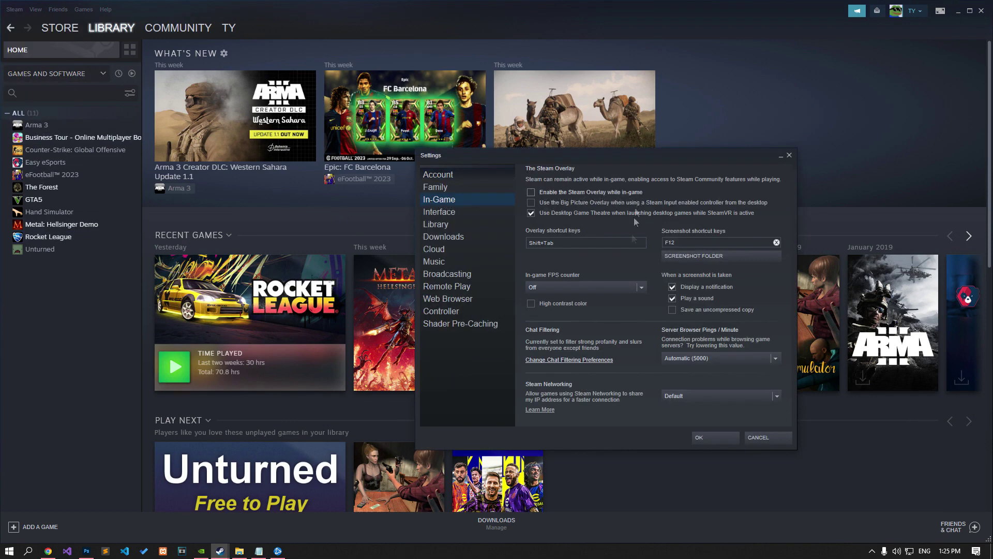
{"action": "left_click", "coordinate": [708, 432]}
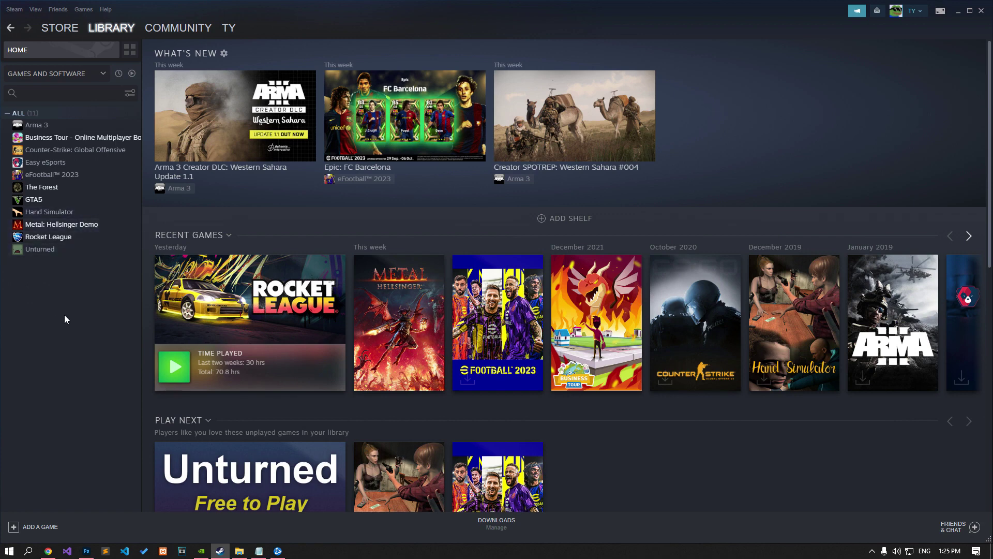
Step: Look at Rocket League's Steam properties for its per-game overlay option
{"action": "right_click", "coordinate": [35, 240]}
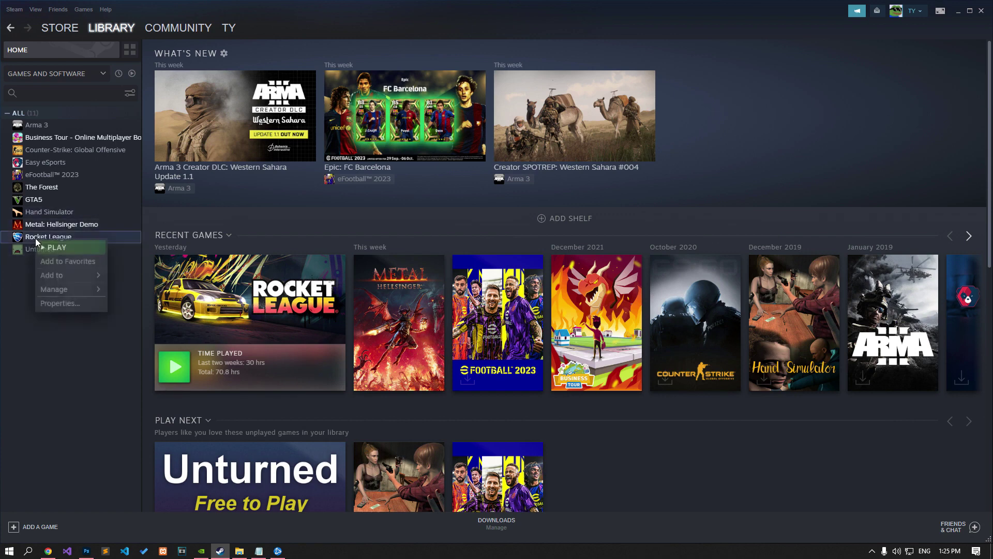
{"action": "left_click", "coordinate": [53, 306]}
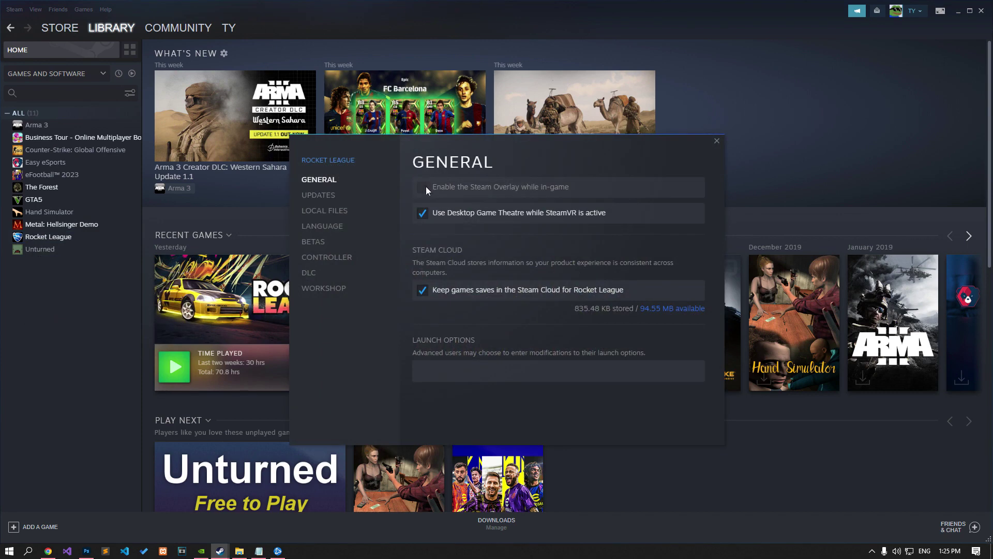
{"action": "key", "text": "Escape"}
Step: Tick 'Enable the Steam Overlay while in-game' in Steam Settings, save, and close Rocket League's properties
{"action": "left_click", "coordinate": [15, 10]}
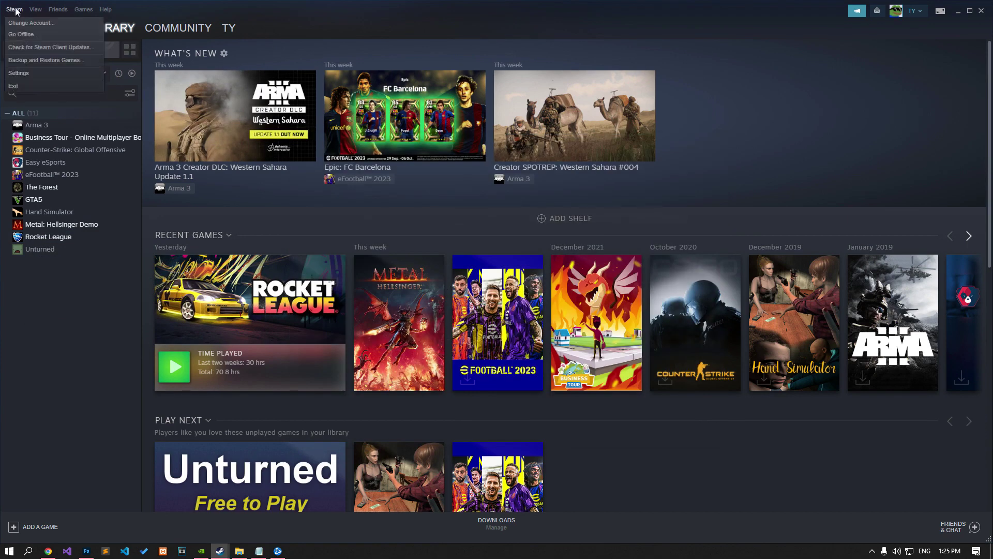
{"action": "left_click", "coordinate": [19, 72]}
{"action": "left_click", "coordinate": [556, 192]}
{"action": "left_click", "coordinate": [736, 438]}
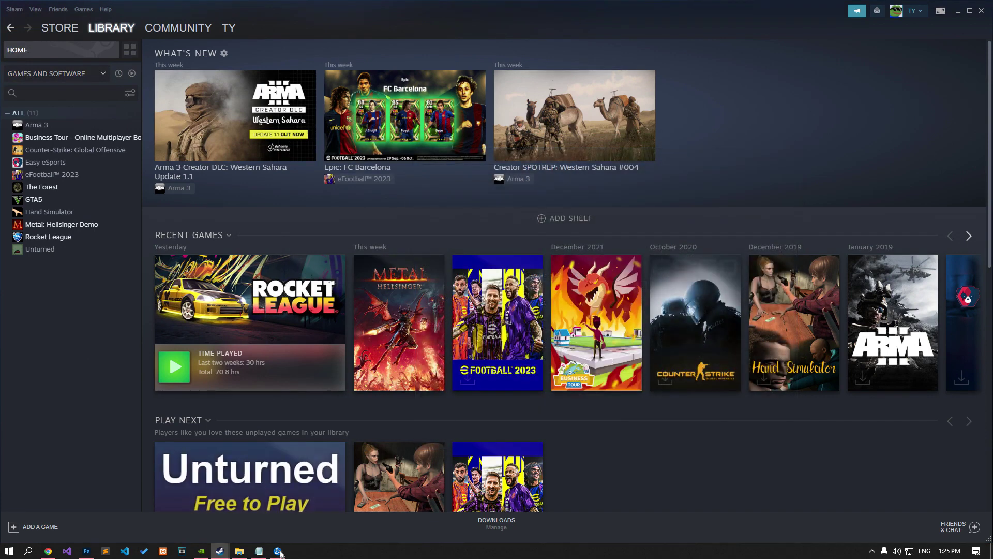
{"action": "mouse_move", "coordinate": [220, 551]}
{"action": "left_click", "coordinate": [282, 528]}
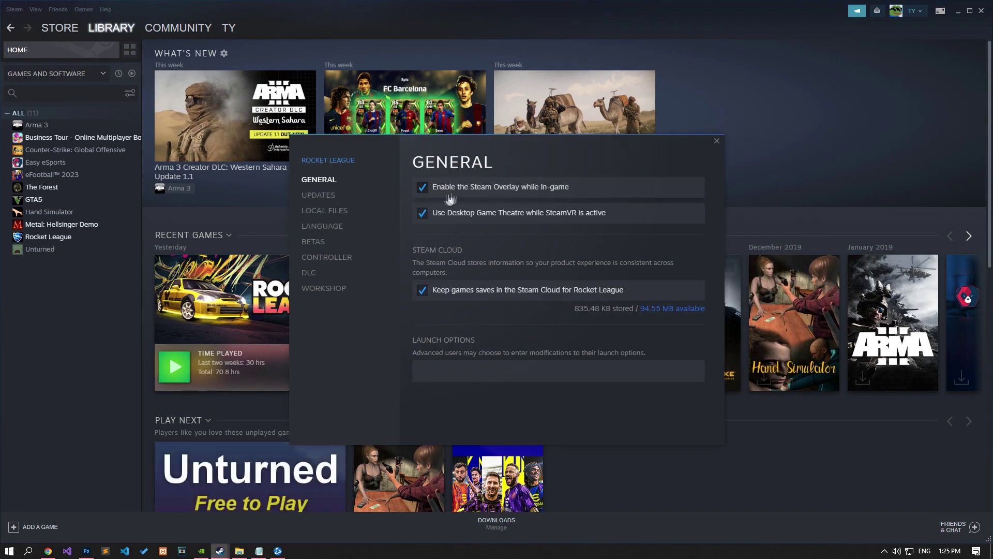
{"action": "left_click", "coordinate": [717, 141]}
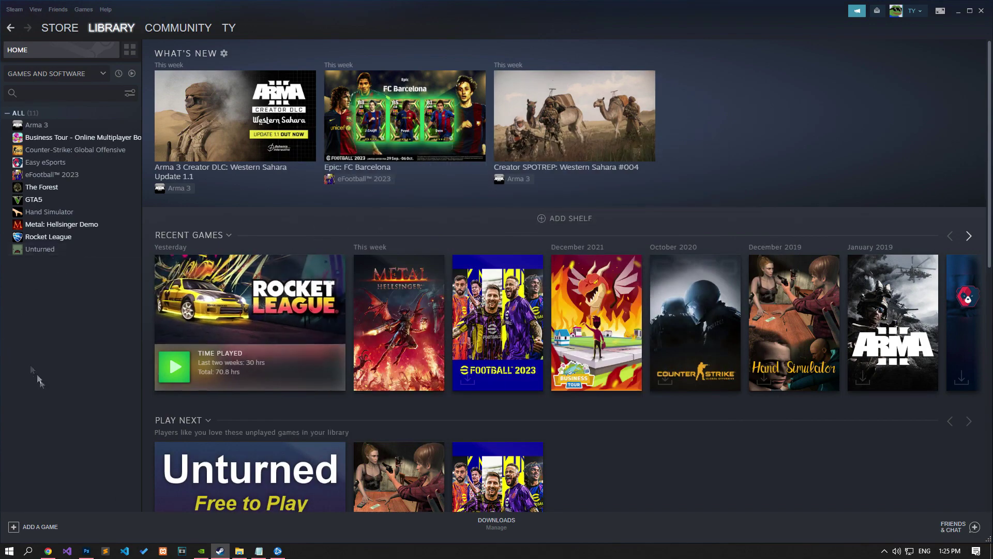
Step: Go to the Hata Uzmanı Forum through the article's FORUM link and begin a new thread
{"action": "mouse_move", "coordinate": [46, 554]}
{"action": "left_click", "coordinate": [52, 520]}
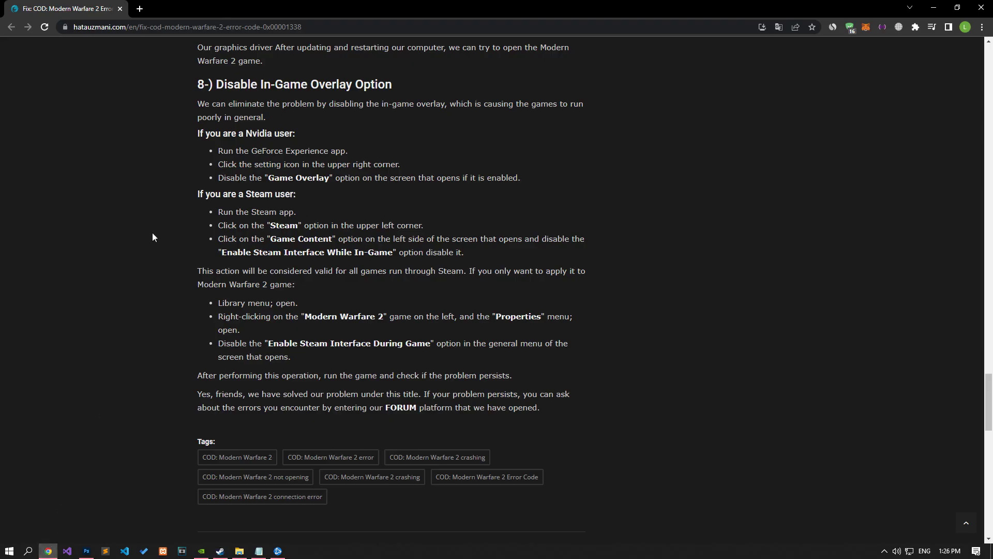
{"action": "left_click", "coordinate": [402, 408]}
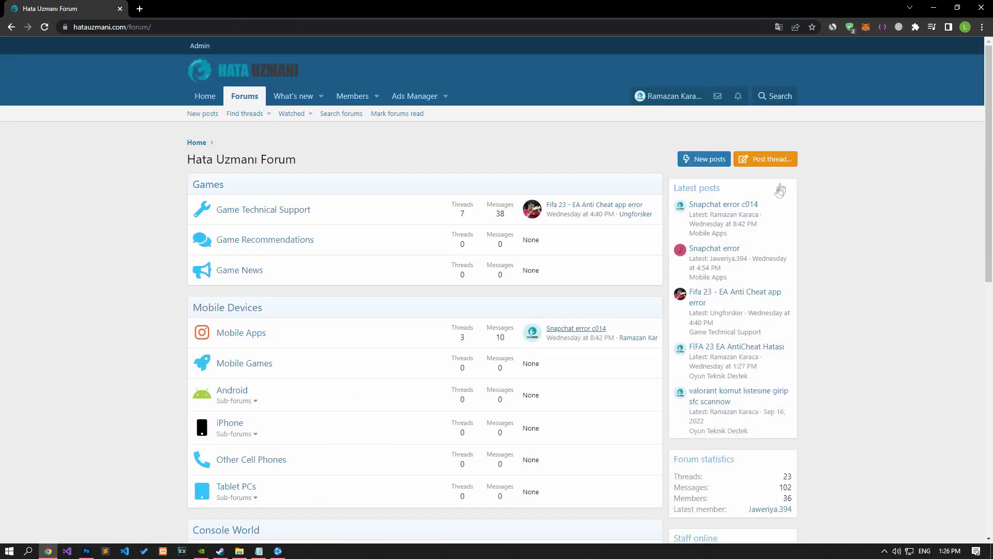
{"action": "left_click", "coordinate": [784, 164]}
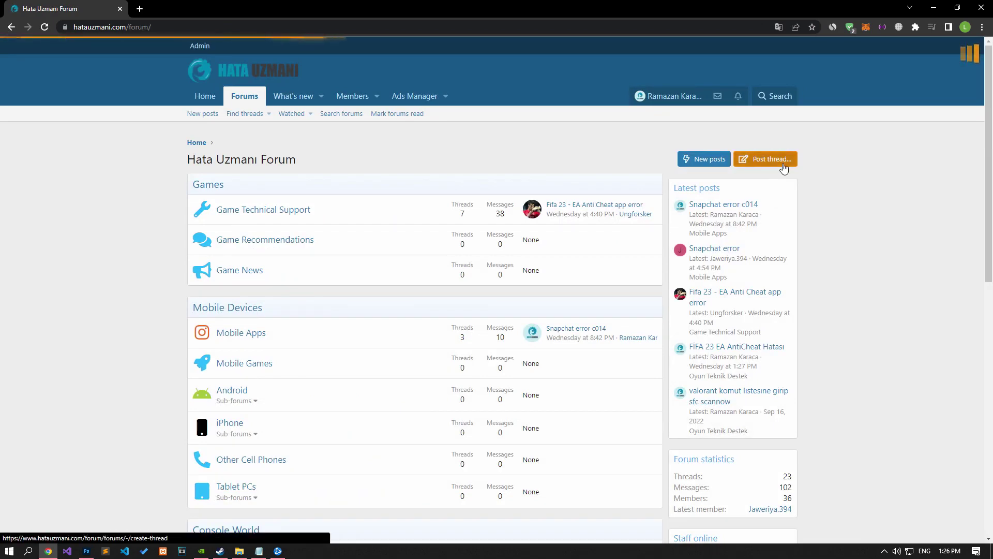